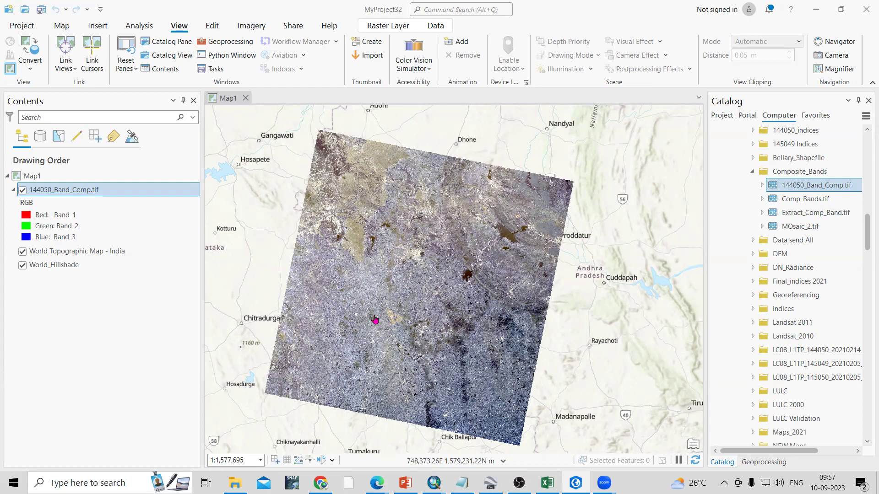
- Zoom in and out on the composite raster, then bring up the YouTube channel's videos page
scroll(402, 274, up, 2)
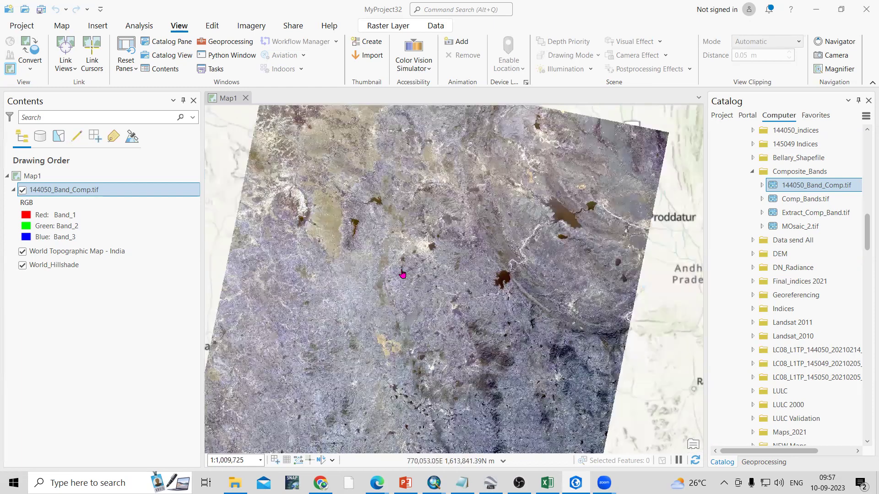
scroll(402, 274, down, 2)
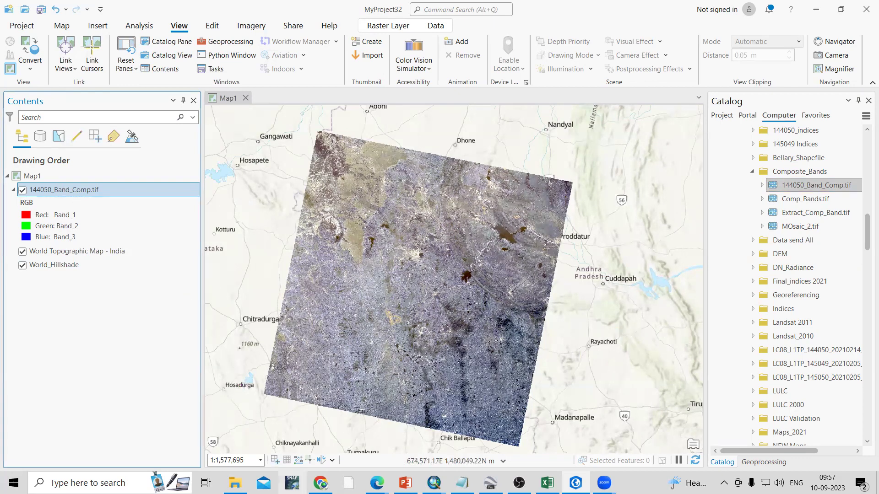
mouse_move(321, 483)
click(325, 446)
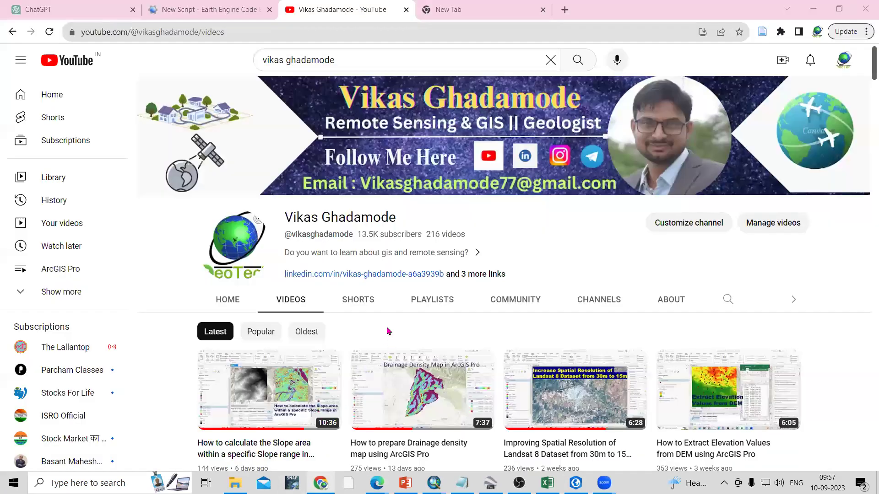
- Scroll through the channel's GIS tutorial videos, pausing on the Band Composite video
scroll(480, 387, down, 3)
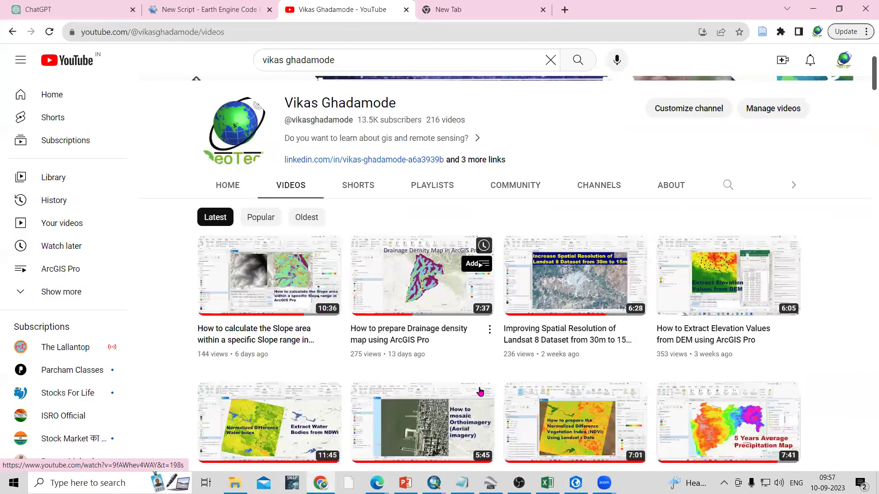
scroll(479, 391, down, 5)
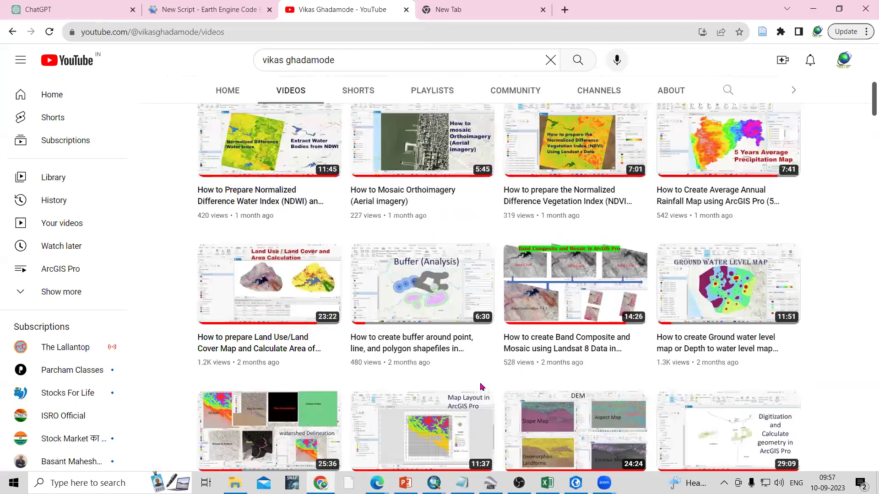
mouse_move(553, 344)
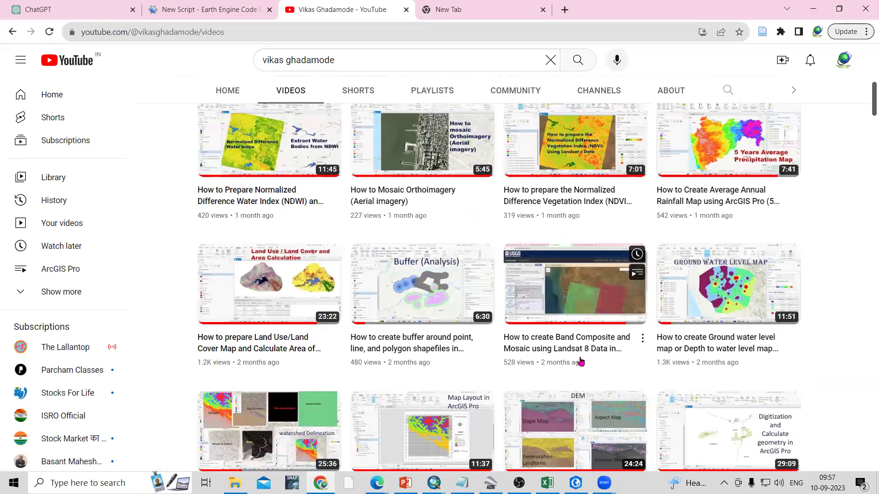
scroll(577, 362, up, 8)
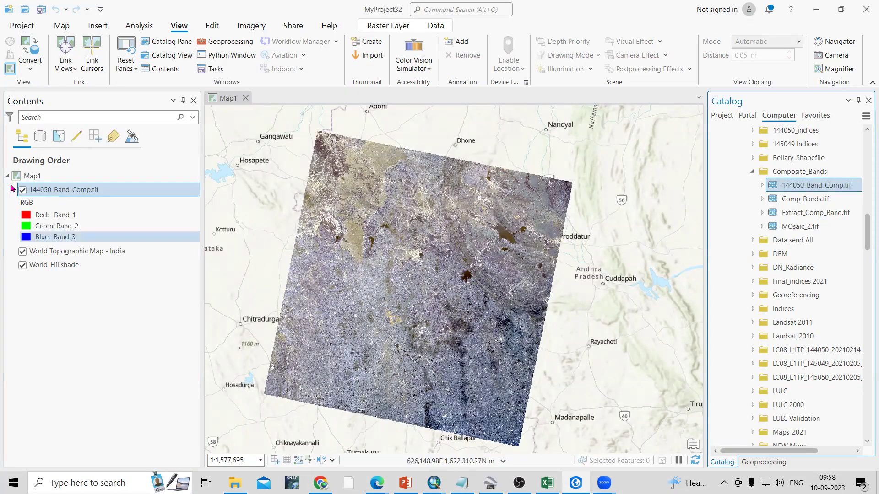
- Set the 144050_Band_Comp.tif symbology to Red Band_5, Green Band_4 and Blue Band_3
click(75, 195)
right_click(76, 194)
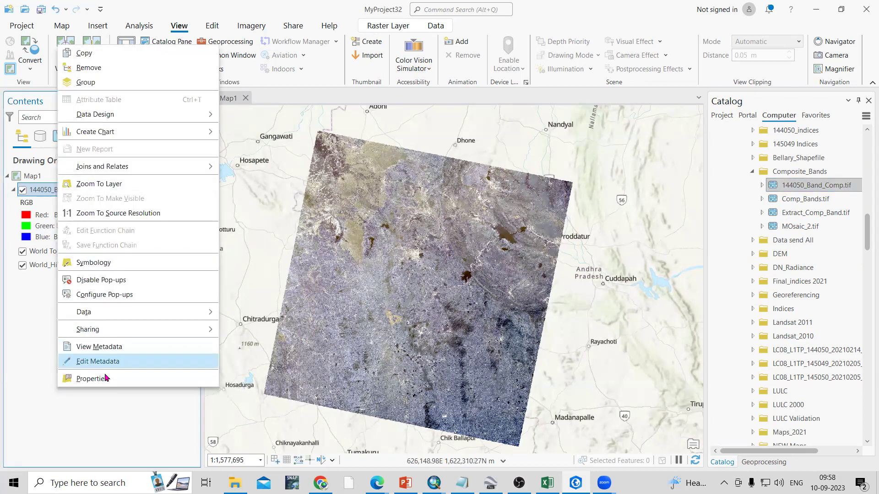
click(109, 266)
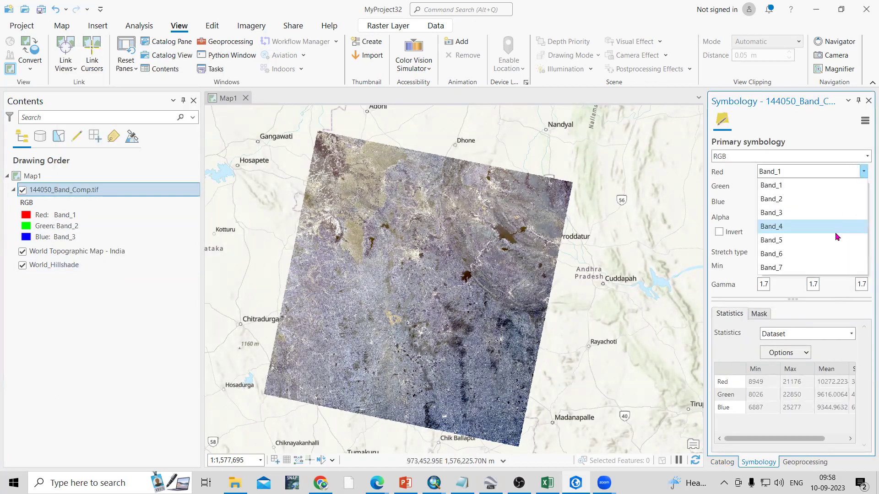
click(834, 242)
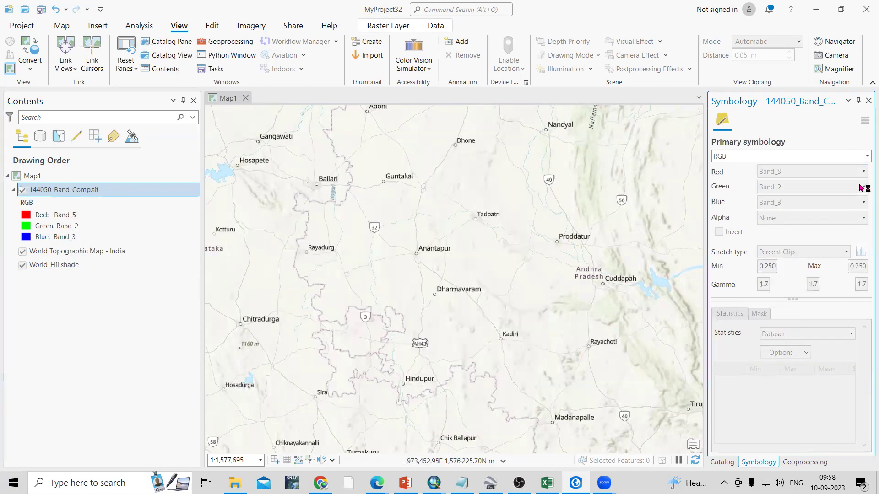
click(863, 186)
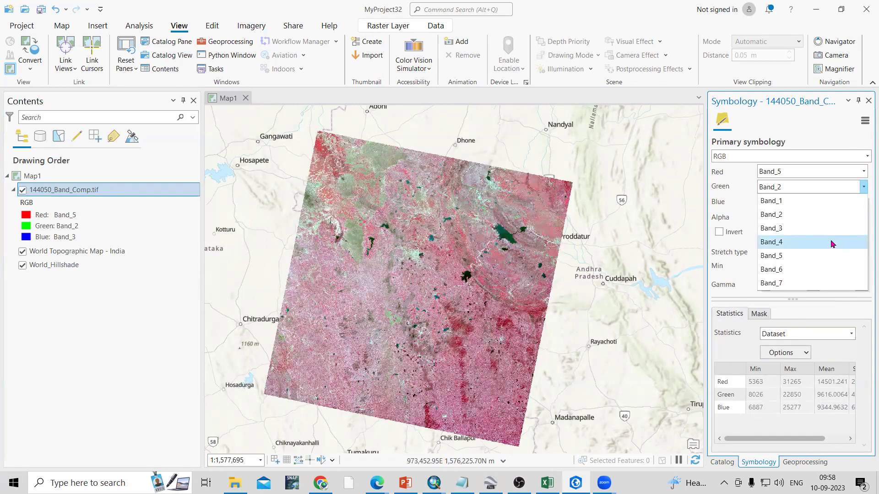
click(834, 242)
click(864, 202)
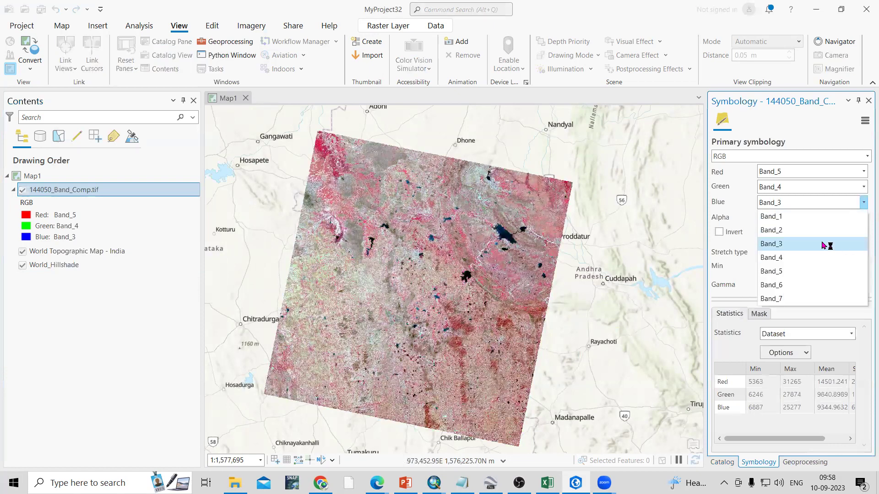
click(830, 242)
scroll(445, 262, up, 1)
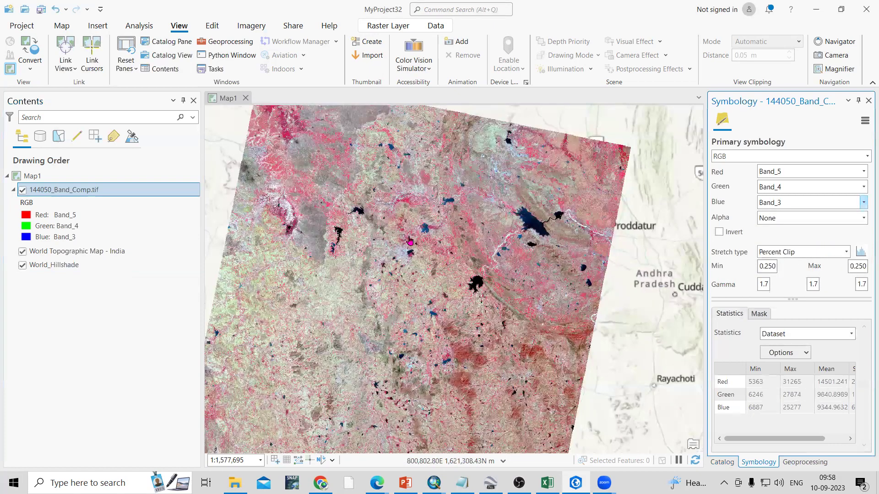
scroll(504, 245, down, 2)
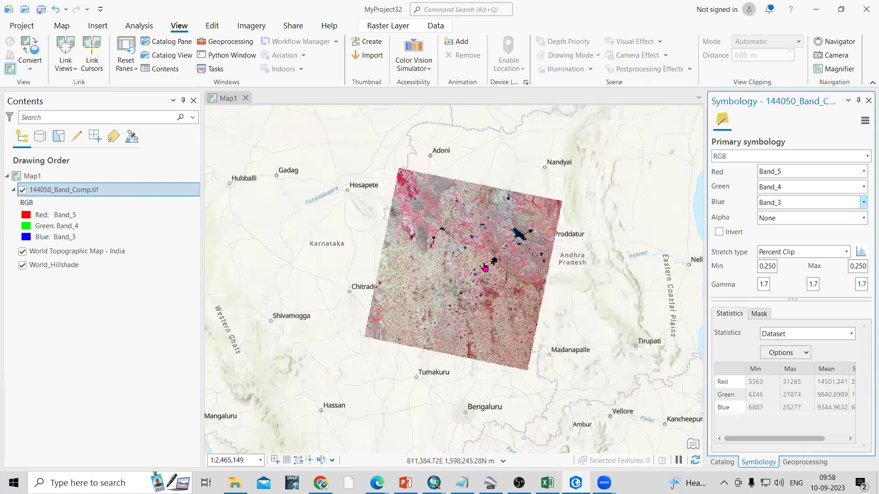
click(467, 249)
- Show the navigator on the map in its full, expanded form
right_click(466, 248)
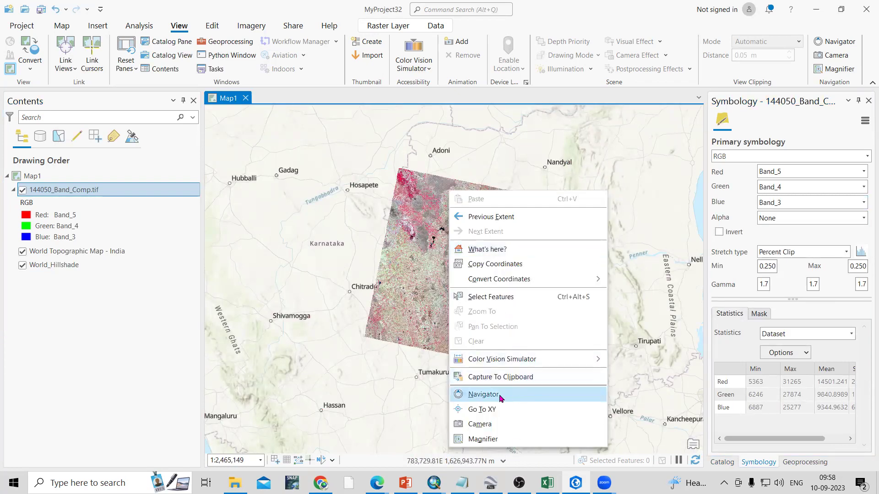
click(515, 400)
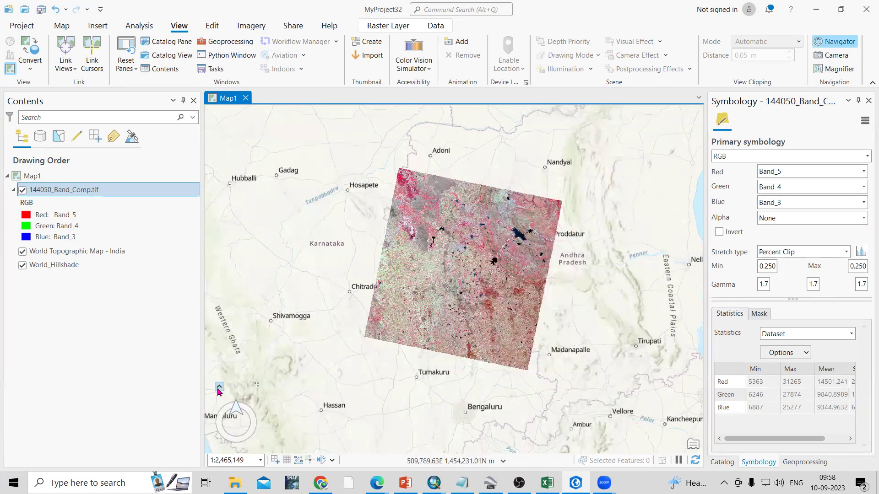
click(219, 387)
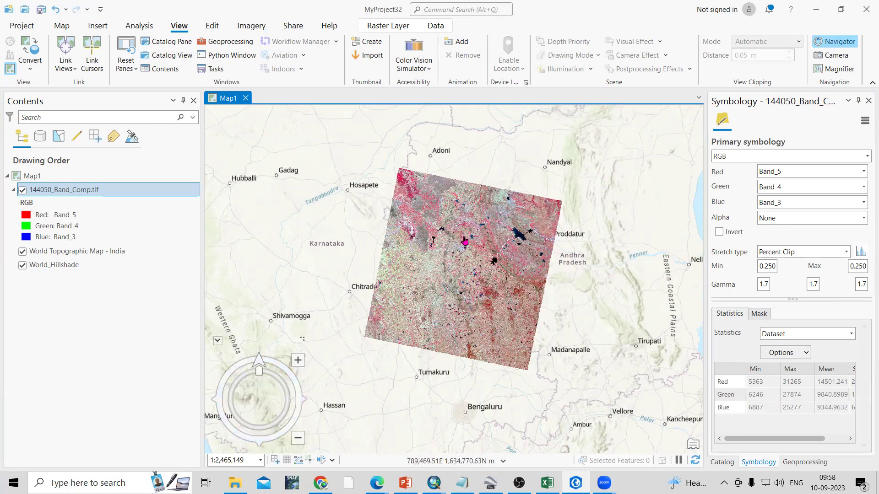
- Rotate the map with the navigator and zoom out to the full raster extent (about 1:1,009,725)
scroll(460, 238, down, 2)
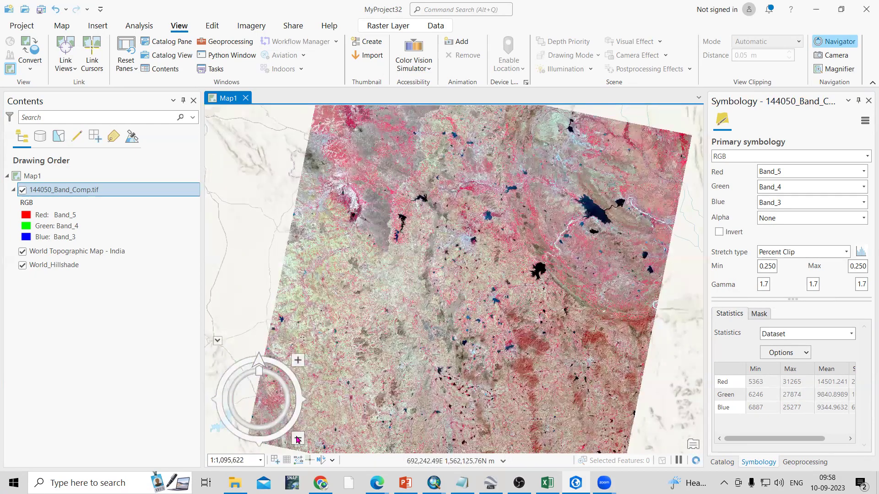
scroll(452, 279, down, 1)
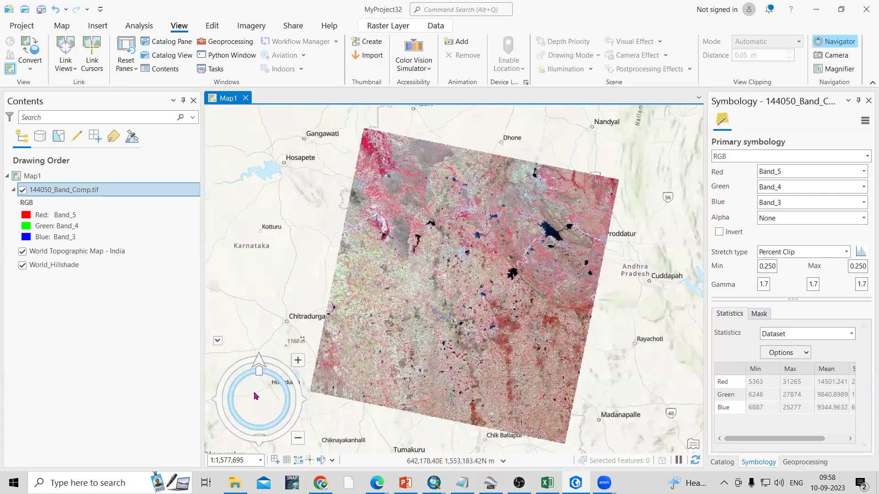
mouse_move(259, 375)
mouse_down()
mouse_move(236, 399)
mouse_move(257, 430)
mouse_up()
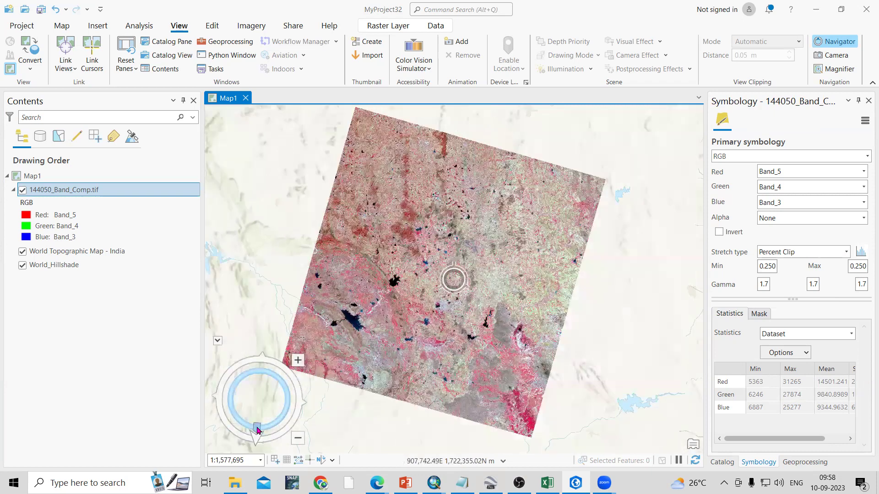
drag(294, 401, 293, 390)
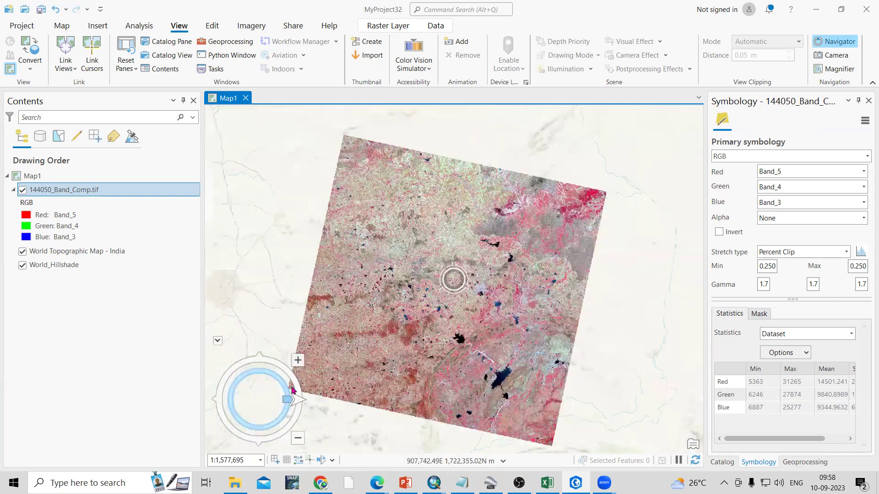
click(265, 360)
drag(255, 359, 251, 360)
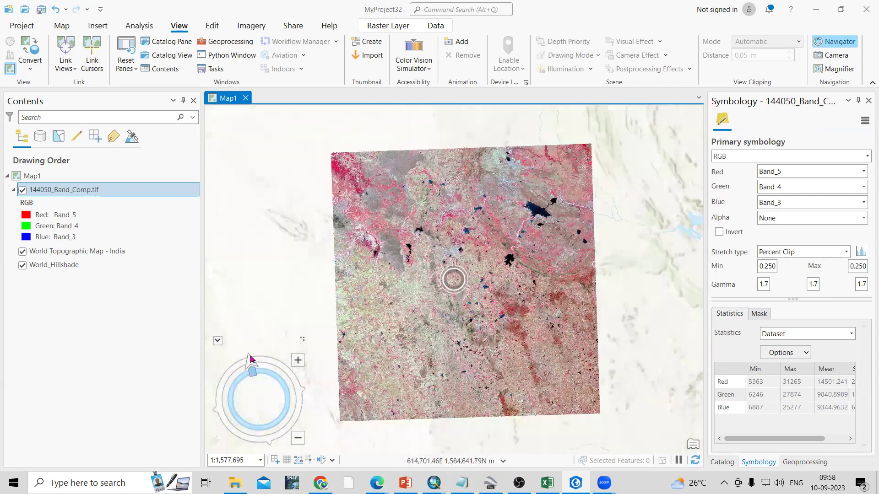
scroll(472, 256, up, 3)
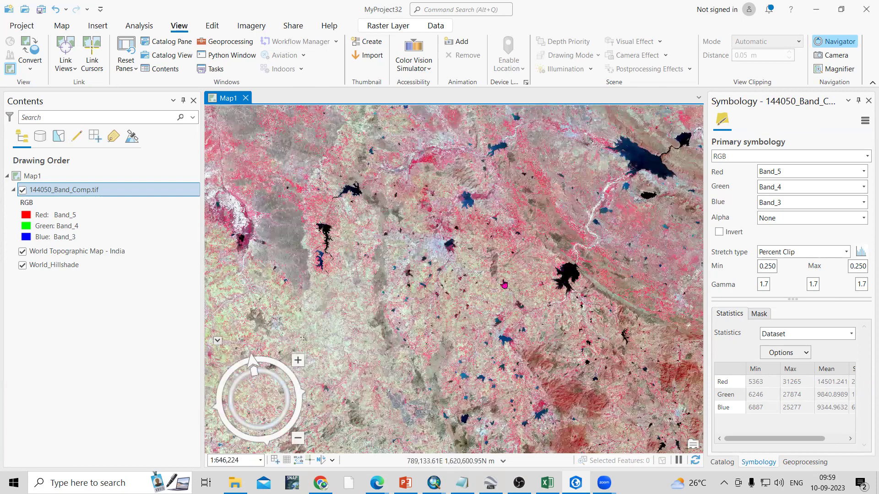
scroll(506, 280, up, 2)
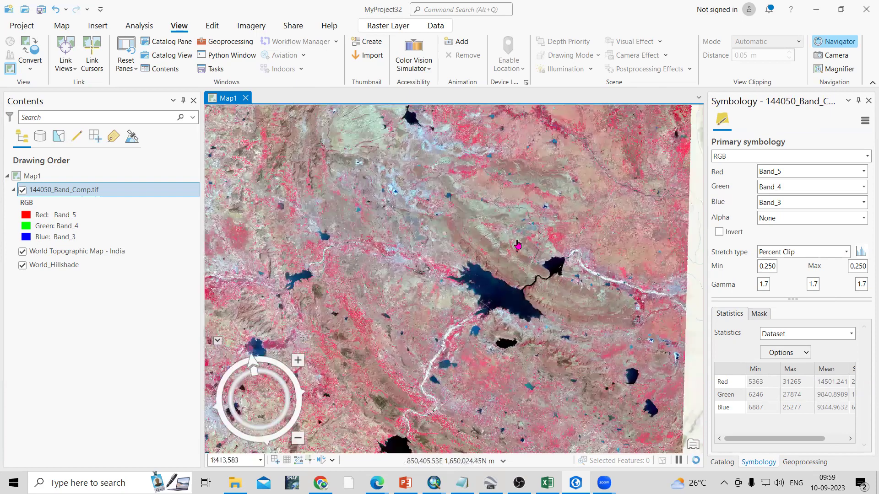
scroll(506, 251, down, 4)
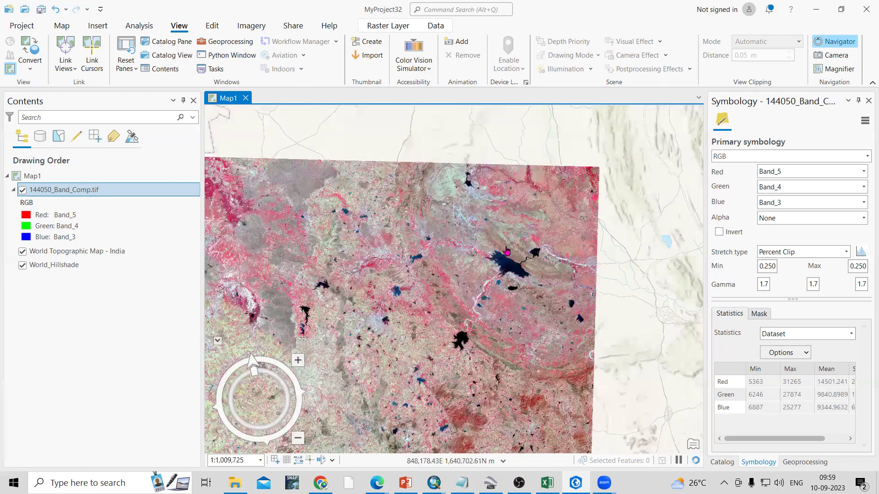
right_click(535, 165)
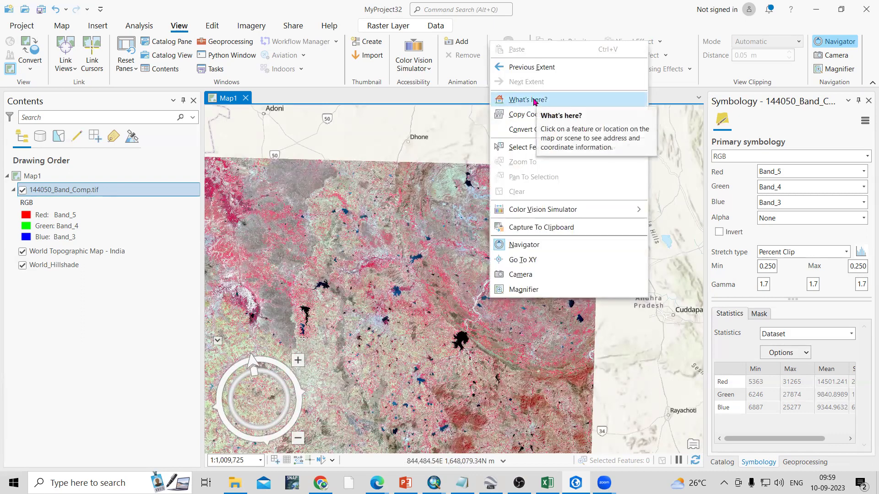
click(527, 100)
click(506, 244)
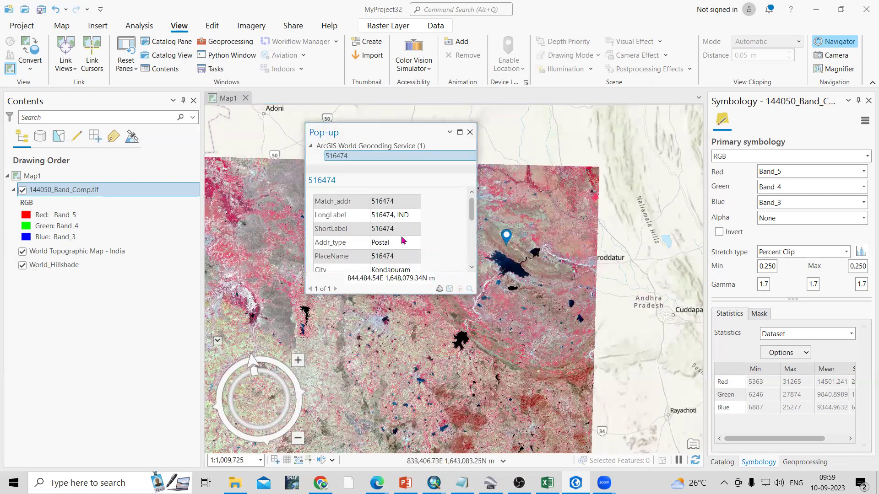
scroll(407, 238, down, 3)
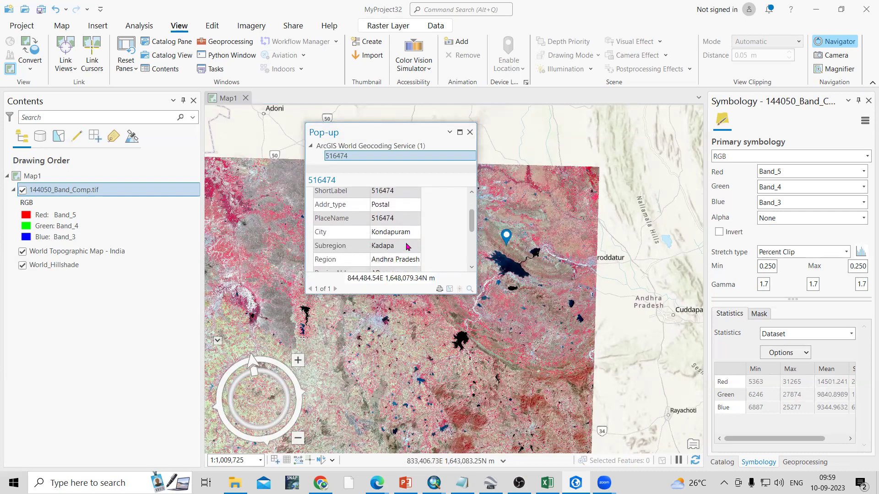
drag(411, 233, 371, 237)
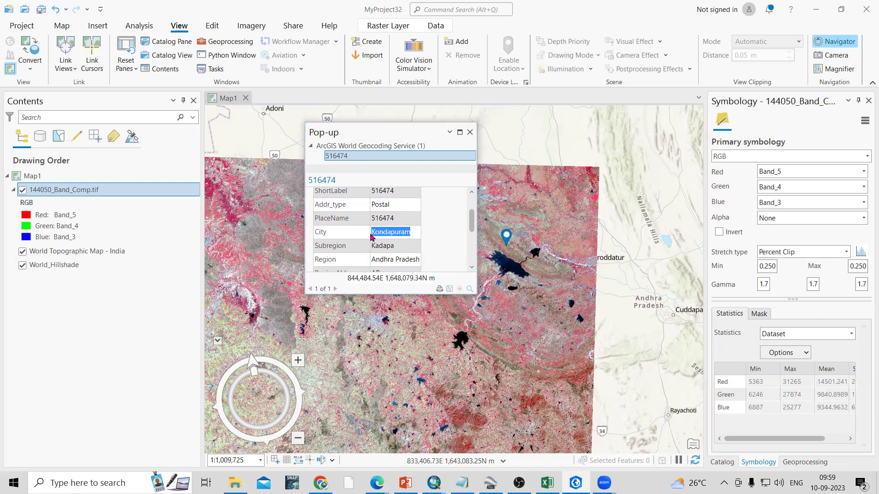
scroll(388, 268, down, 1)
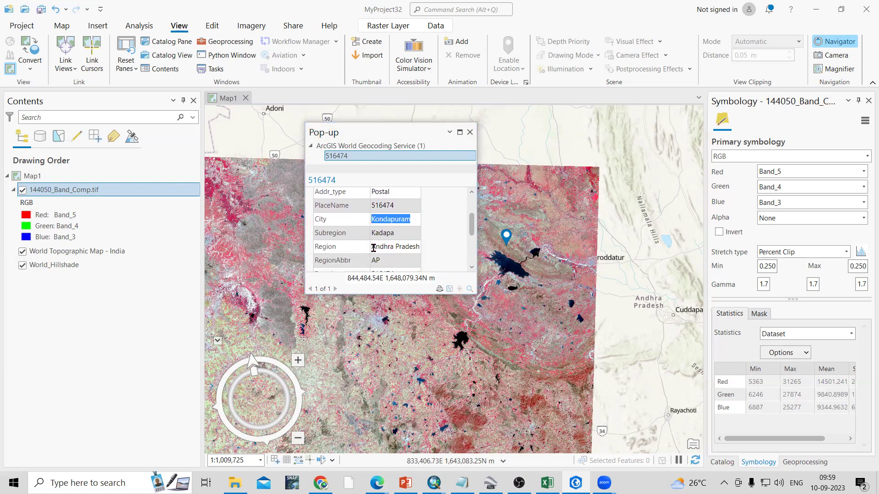
drag(370, 248, 415, 248)
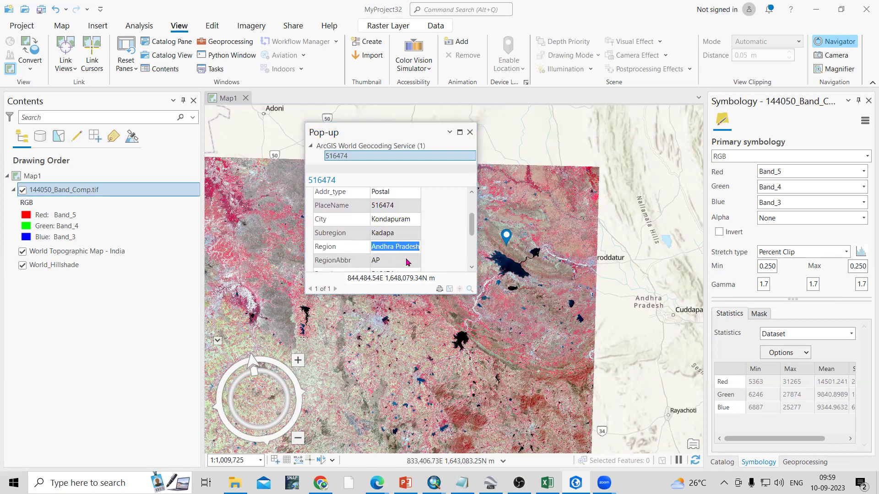
scroll(408, 262, down, 1)
scroll(398, 245, down, 2)
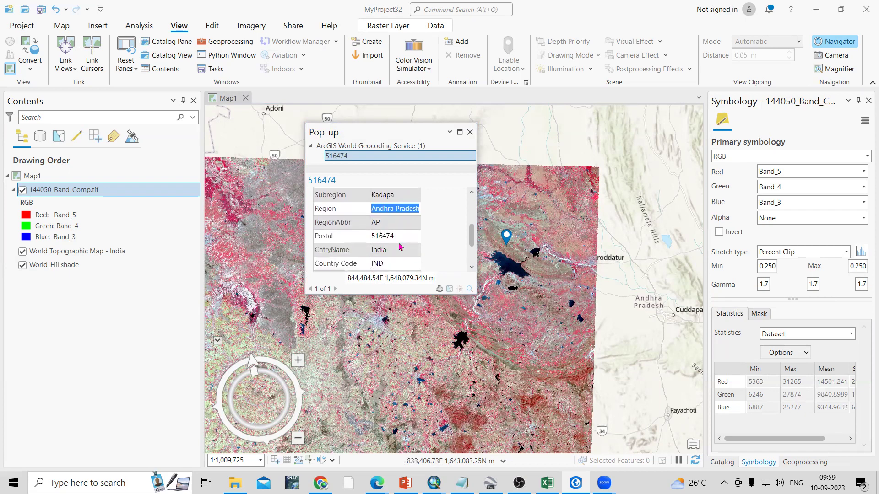
click(470, 133)
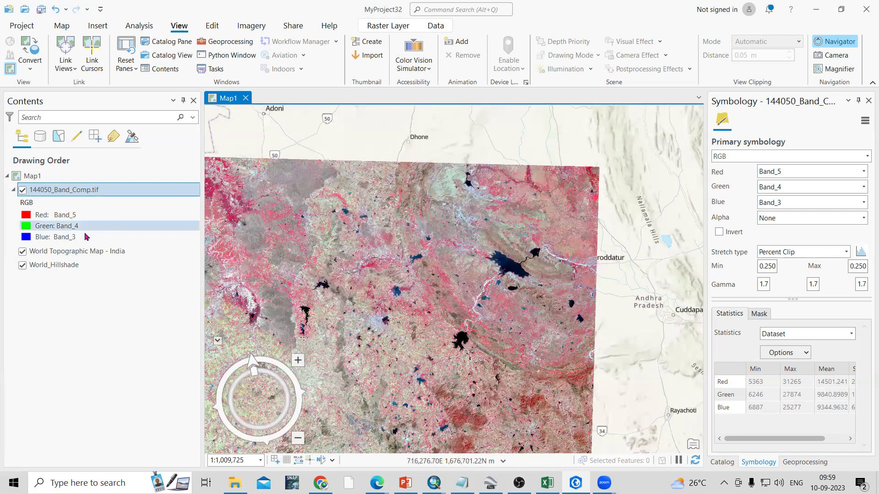
click(23, 190)
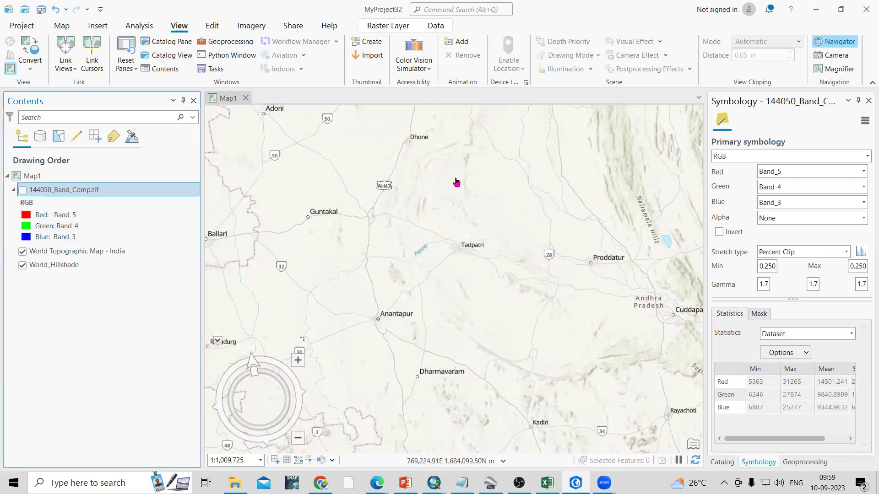
click(23, 190)
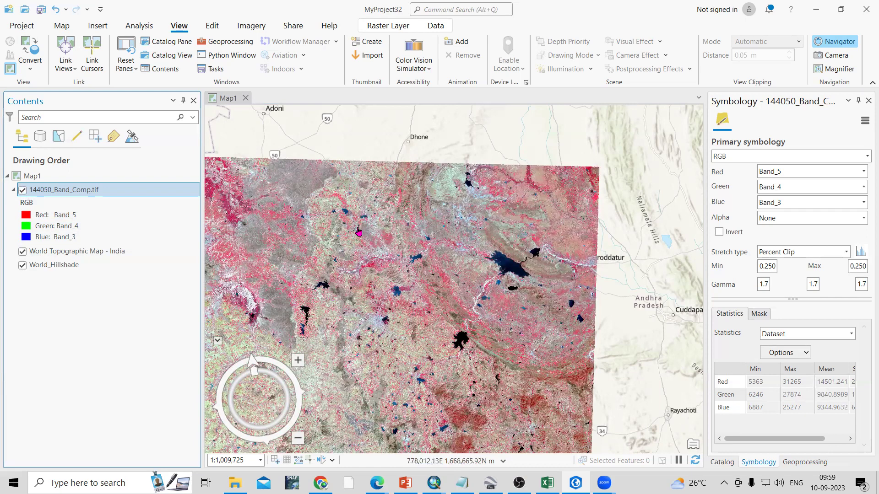
right_click(358, 229)
- Look up the Peddavadugur address details of a point on the raster, then close the pop-up
click(387, 231)
scroll(406, 228, down, 5)
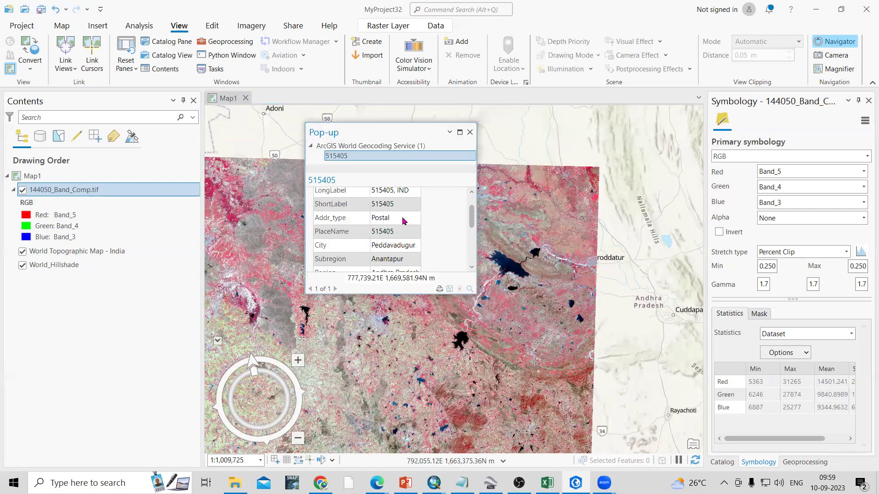
scroll(410, 257, down, 3)
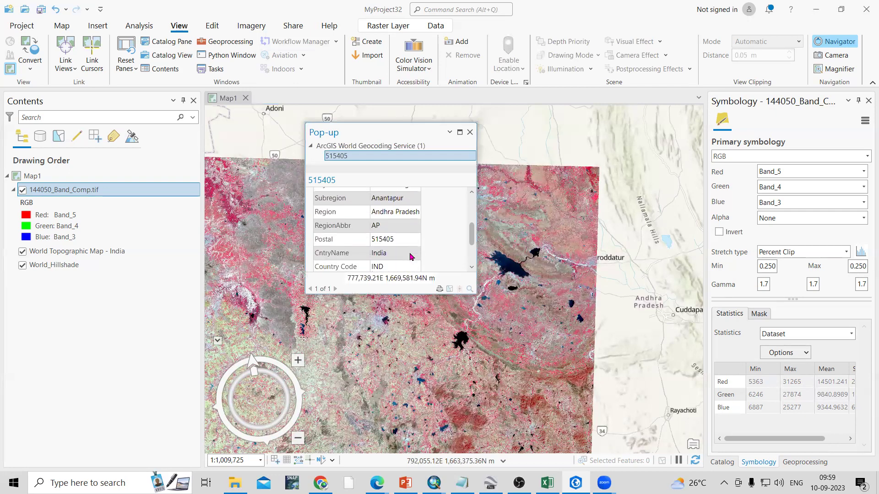
scroll(409, 254, up, 8)
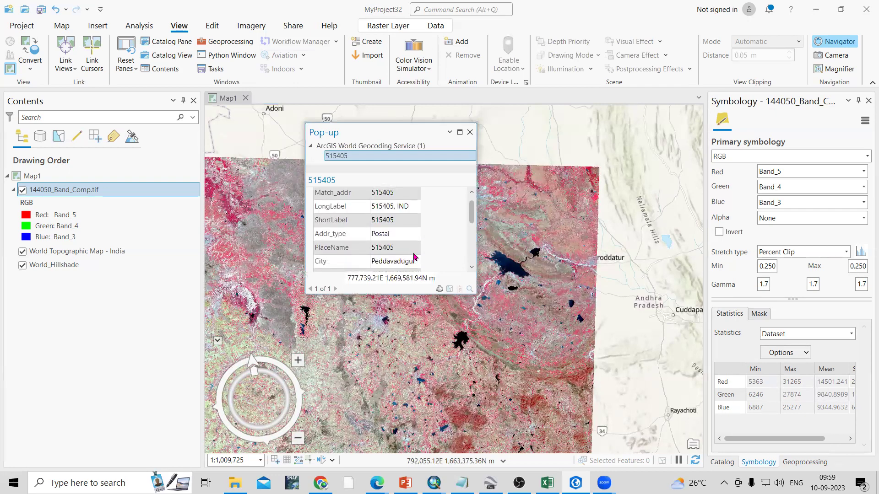
click(469, 134)
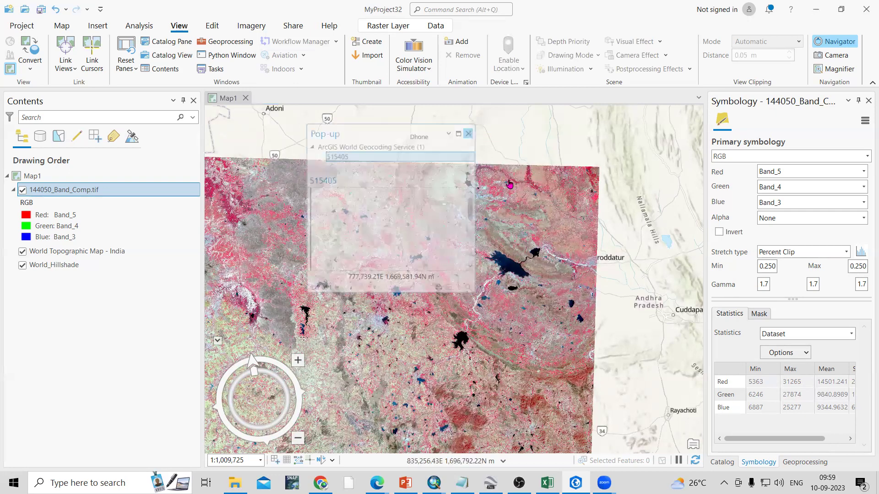
- Zoom out until the whole raster footprint is in view
scroll(476, 238, down, 3)
scroll(515, 212, up, 4)
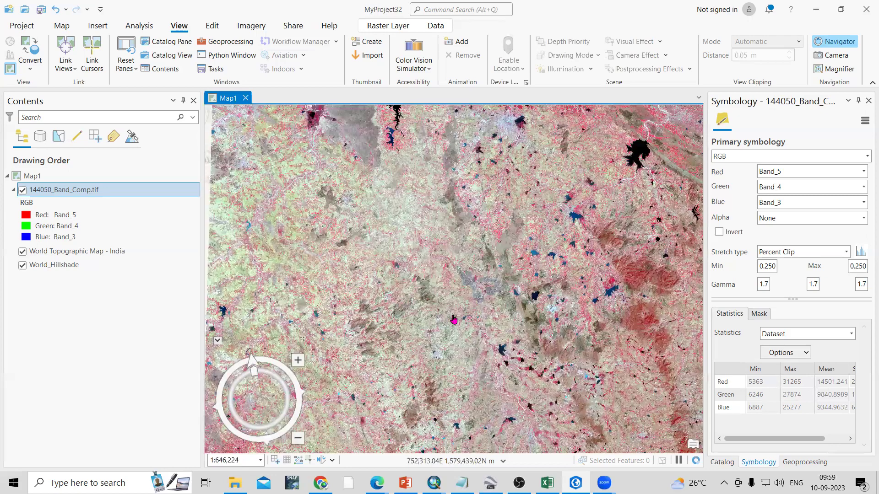
scroll(442, 217, down, 2)
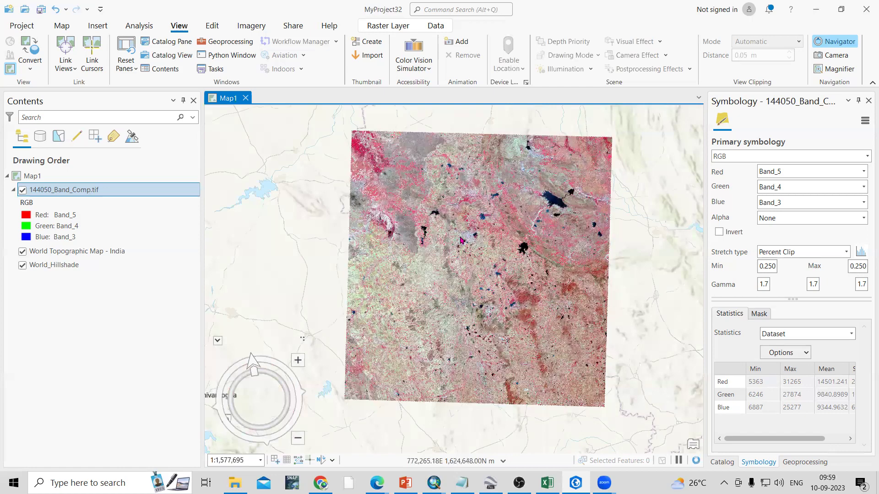
- Turn on the Magnifier over the map and zoom in on the false-colour raster
right_click(462, 240)
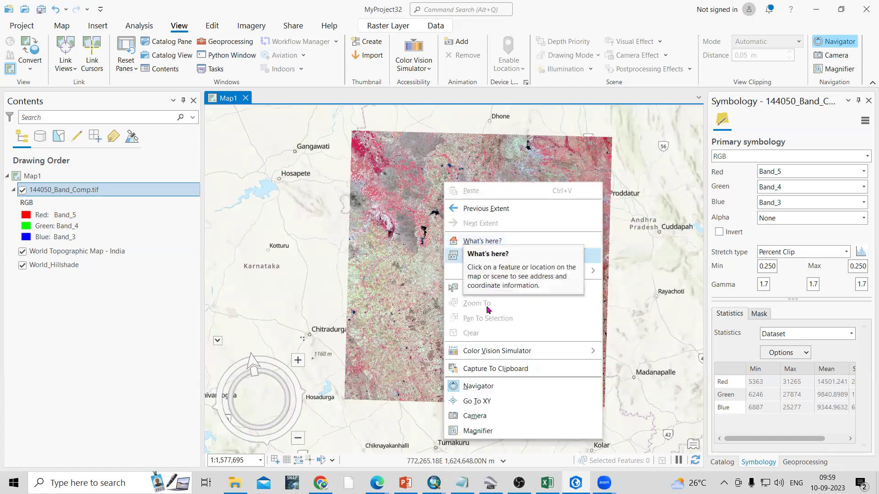
click(478, 431)
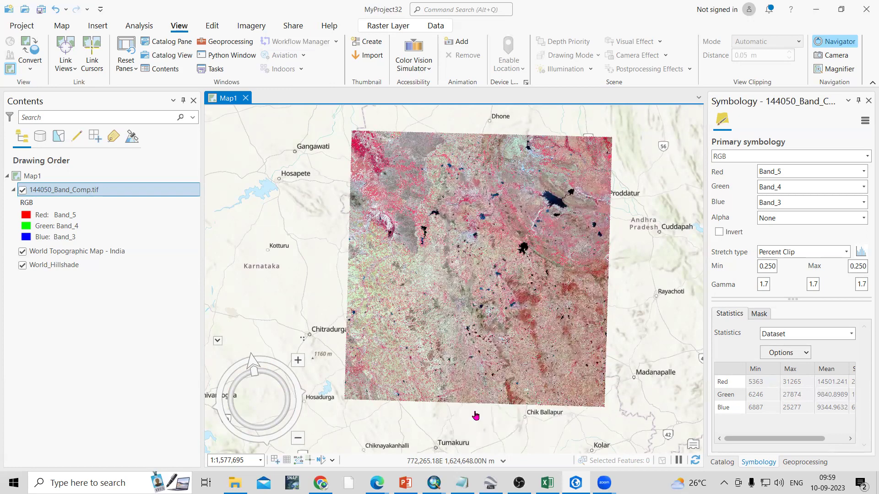
drag(499, 224, 548, 235)
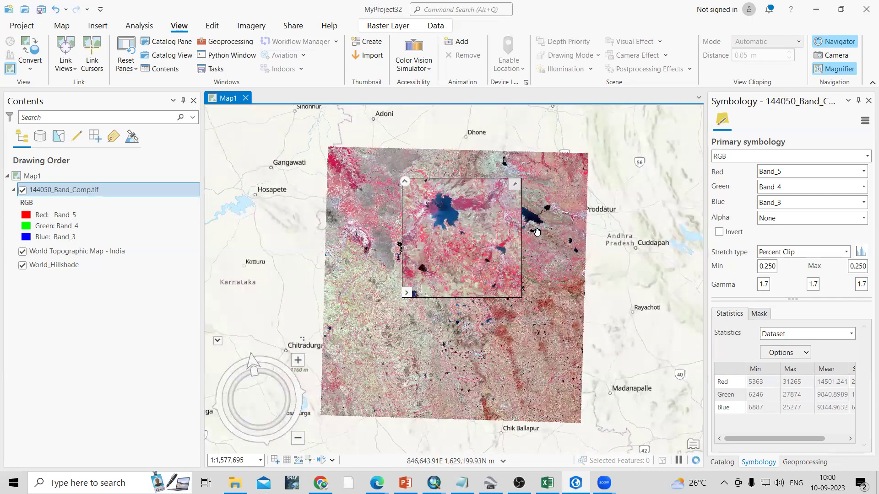
scroll(466, 233, up, 2)
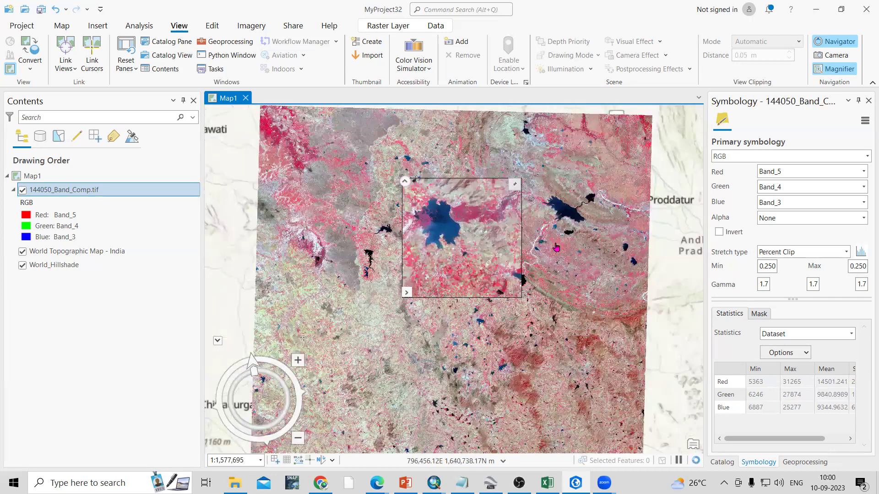
scroll(563, 270, up, 10)
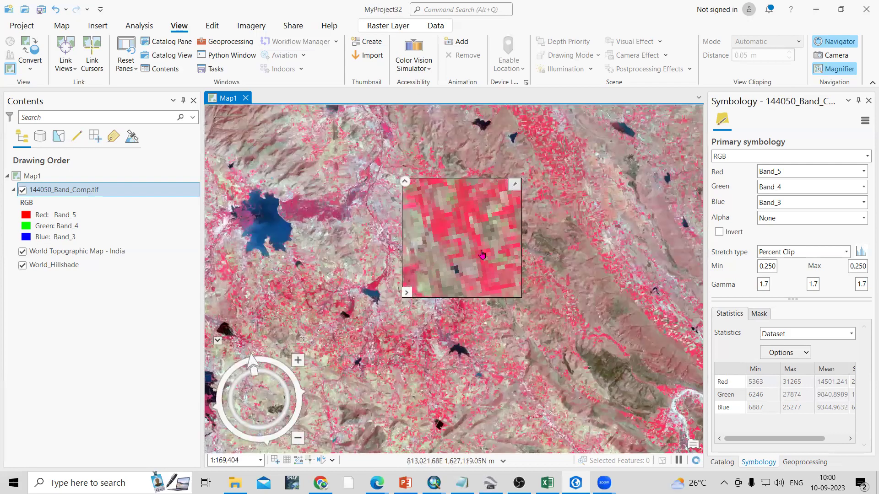
scroll(581, 255, up, 2)
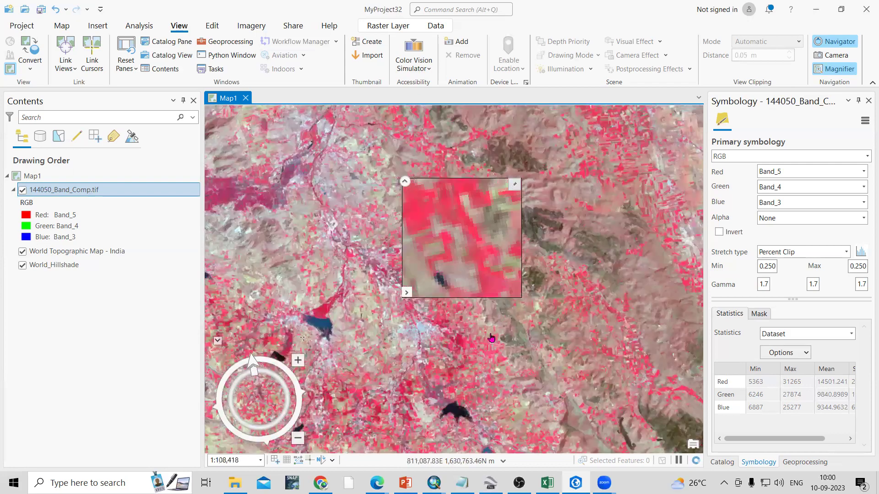
- Pan across the fields, the large lake and the city under magnification
drag(435, 281, 646, 320)
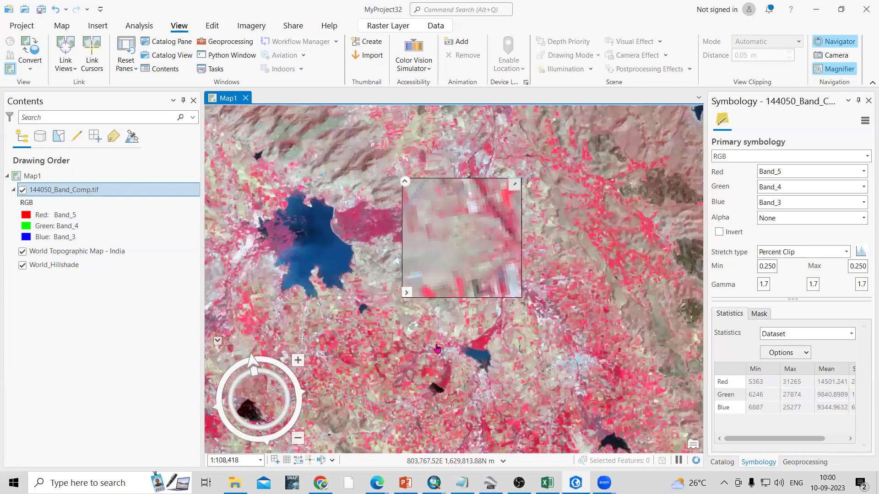
drag(485, 341, 518, 338)
drag(427, 359, 511, 359)
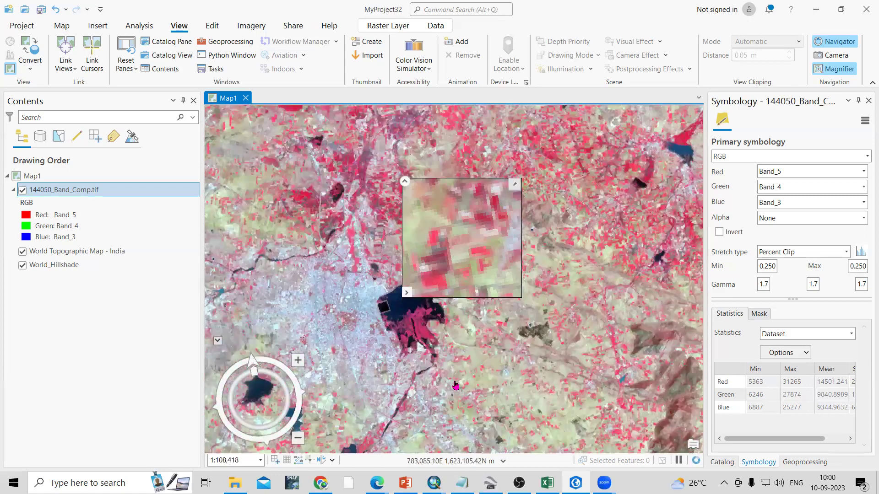
drag(417, 326, 423, 334)
drag(496, 315, 566, 255)
right_click(586, 238)
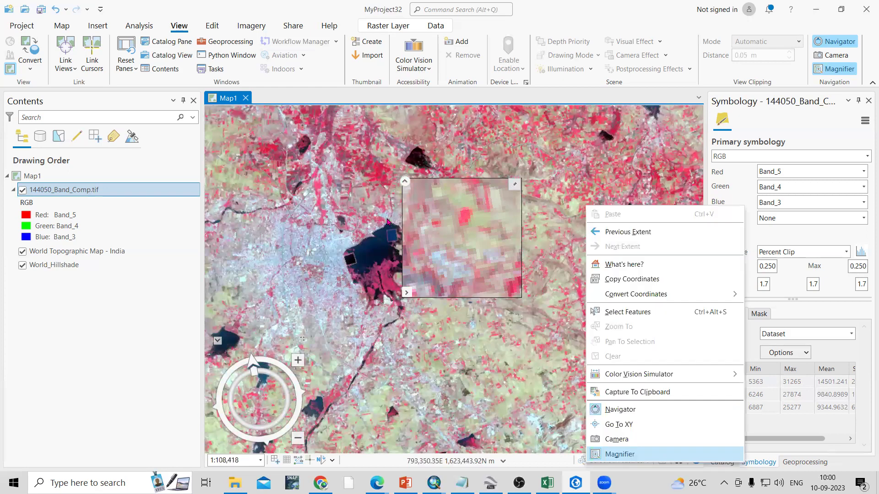
- Turn off the magnifier and show Go To XY with the latitude field active
click(615, 456)
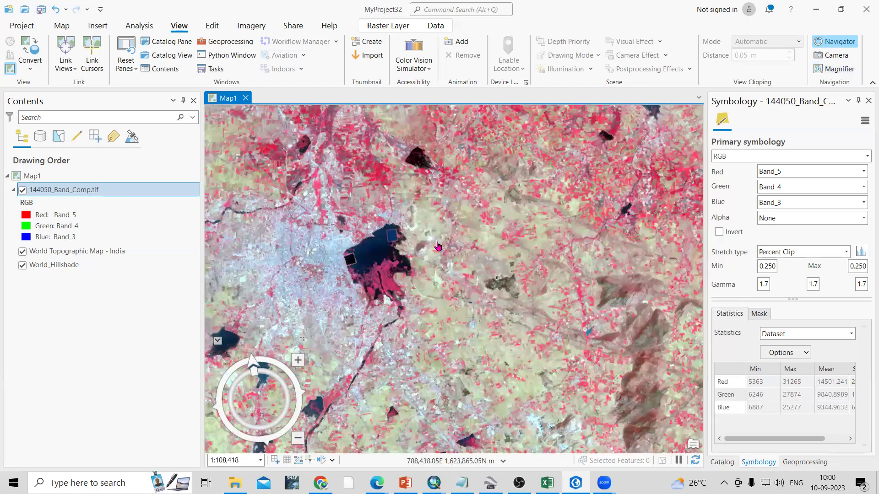
right_click(504, 302)
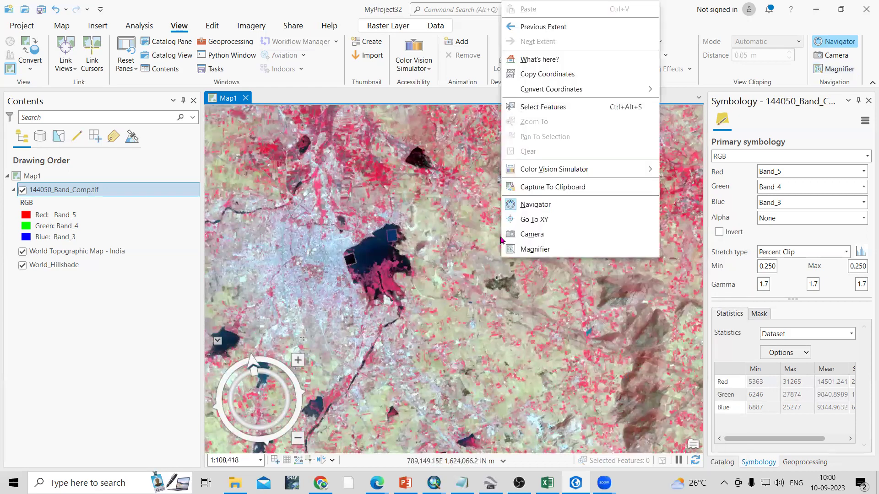
click(536, 220)
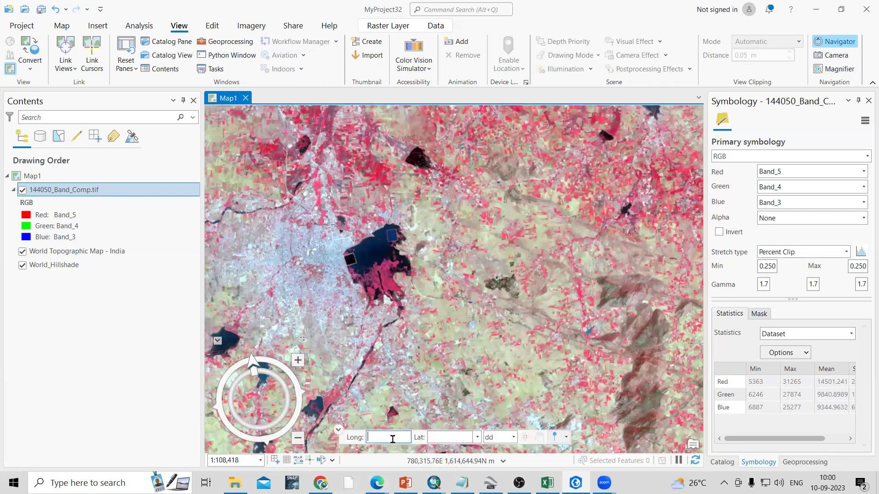
click(432, 436)
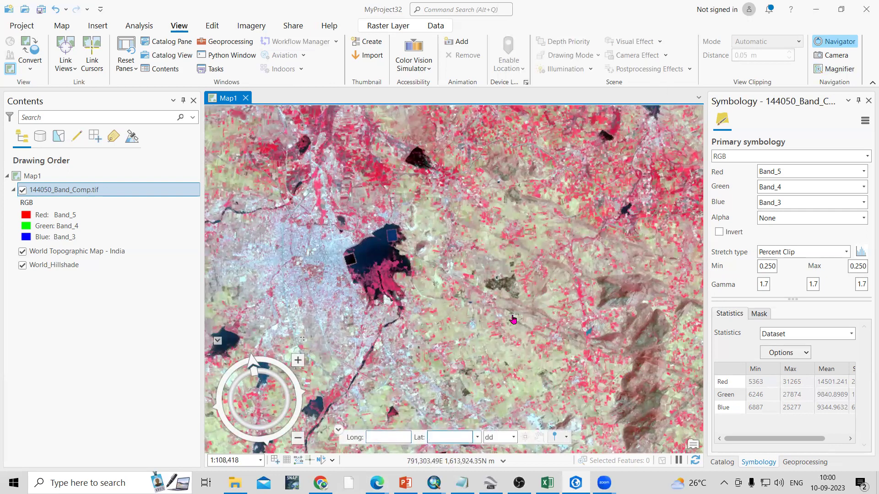
- Zoom out, pan so the large lake sits near the top, and hide Go To XY
scroll(461, 260, down, 3)
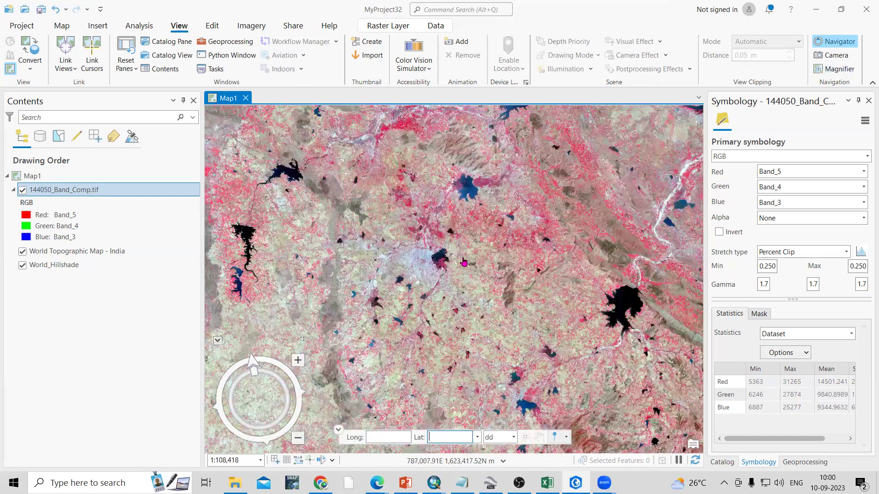
scroll(463, 262, down, 3)
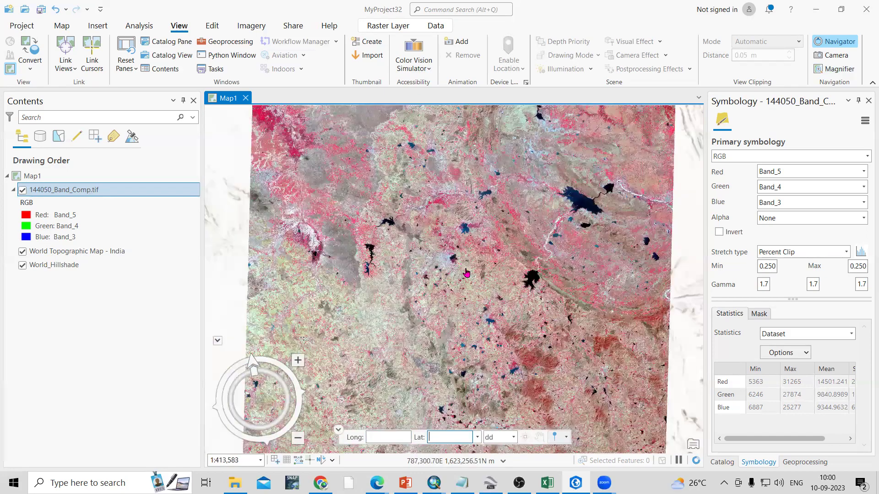
drag(390, 388, 464, 255)
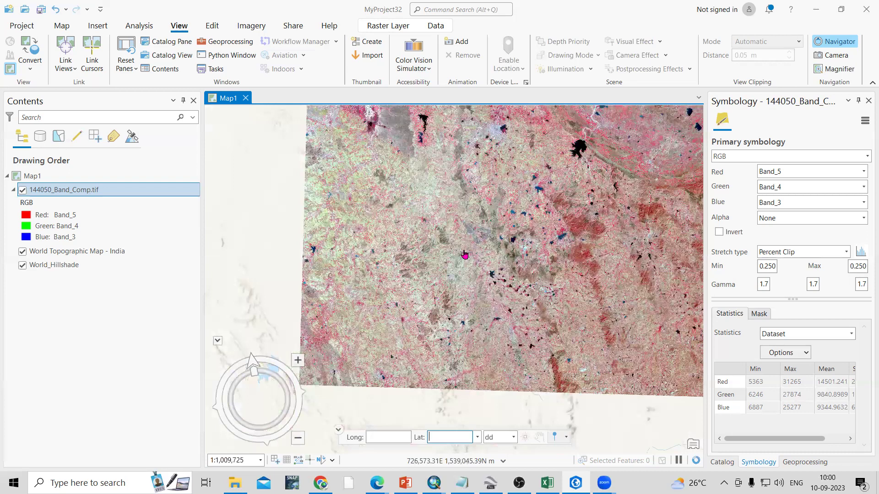
right_click(485, 251)
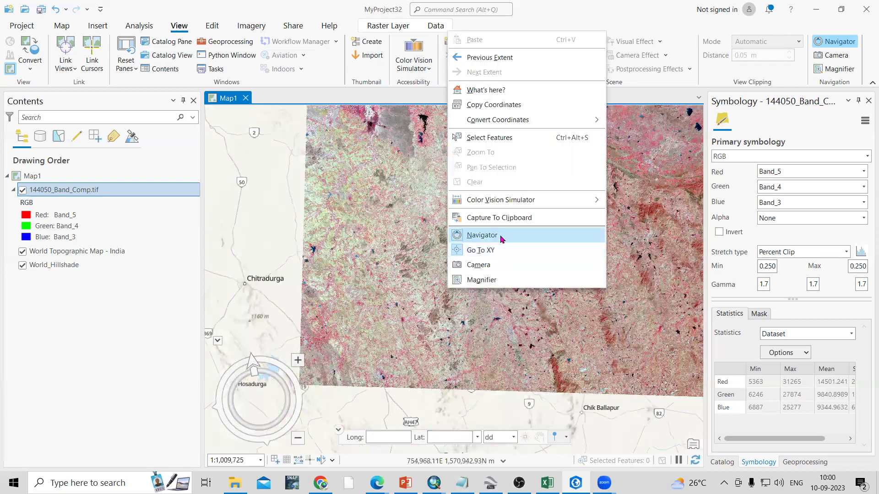
click(502, 251)
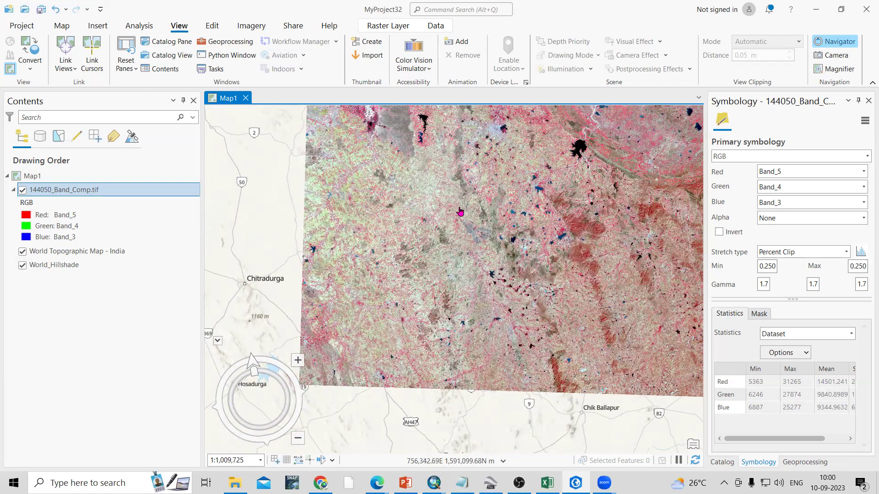
right_click(481, 201)
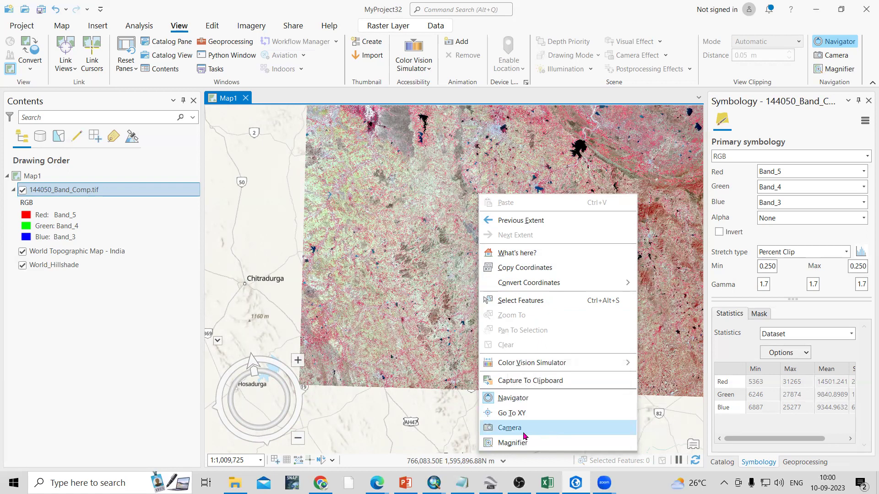
- Open the map's Camera properties and rotate the map with the navigator ring
click(524, 431)
double_click(273, 258)
drag(270, 266, 286, 266)
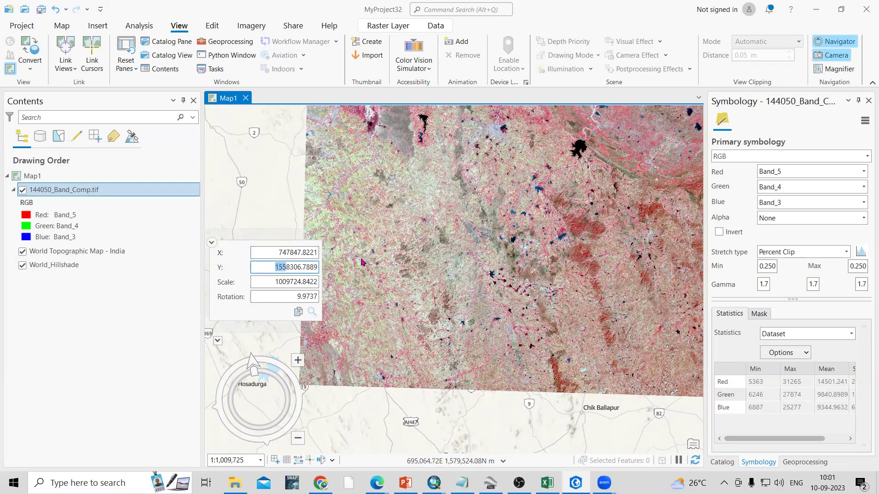
key(ctrl+a)
double_click(267, 282)
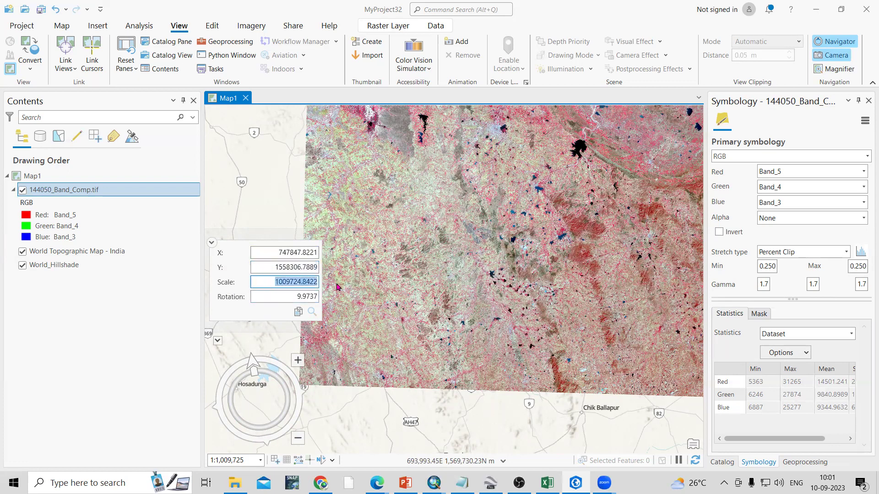
double_click(288, 297)
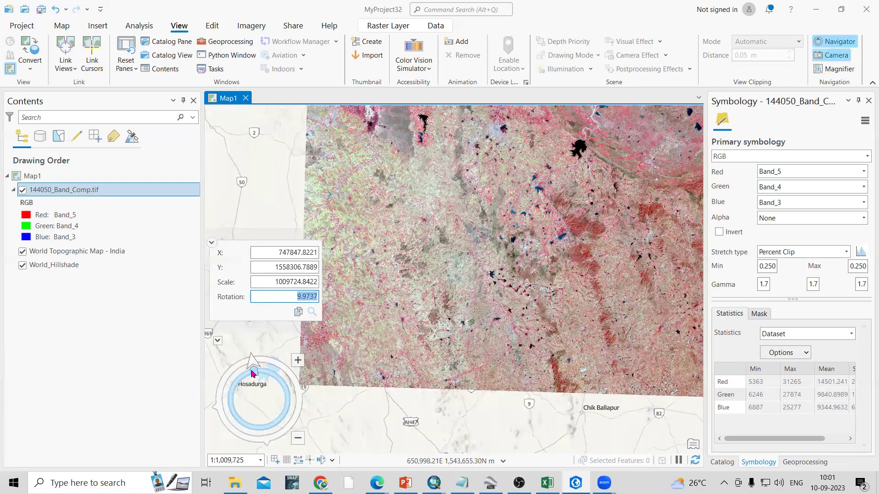
drag(252, 374, 259, 374)
drag(283, 292, 251, 373)
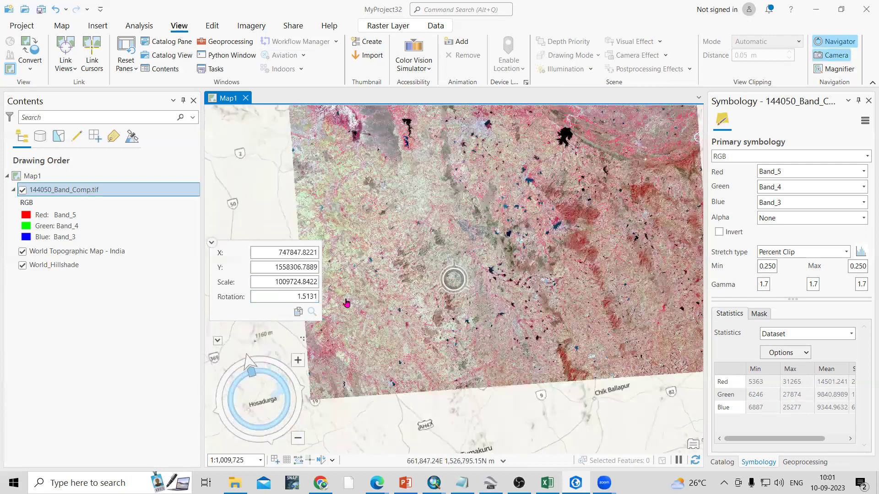
- Set Rotation to 0, then 180, then back to 0, and zoom out to the full raster
text(0)
key(Return)
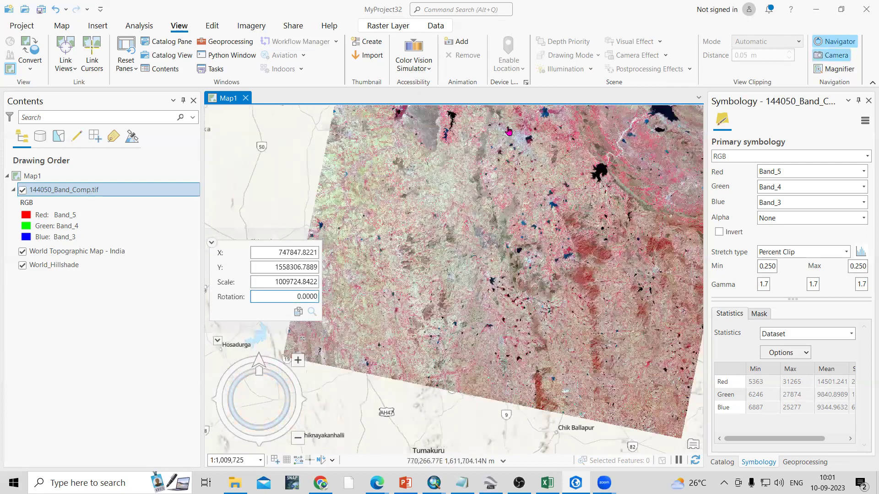
text(180)
key(Return)
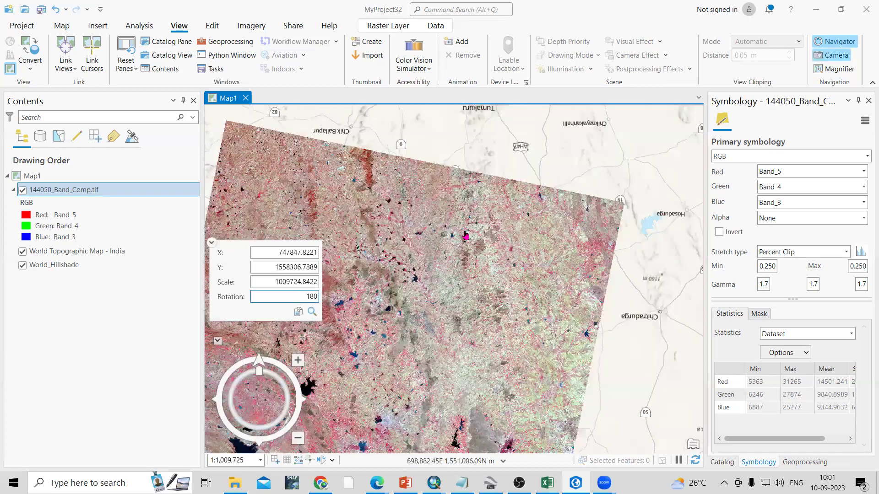
double_click(284, 297)
text(0)
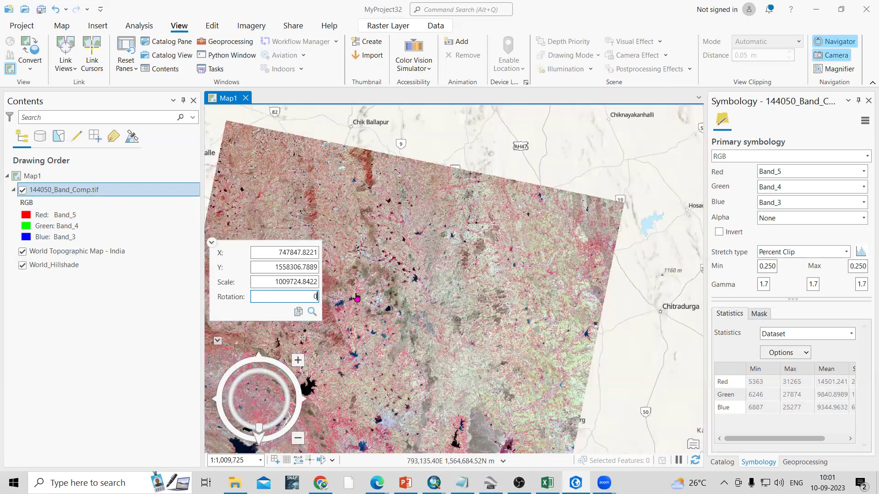
key(Return)
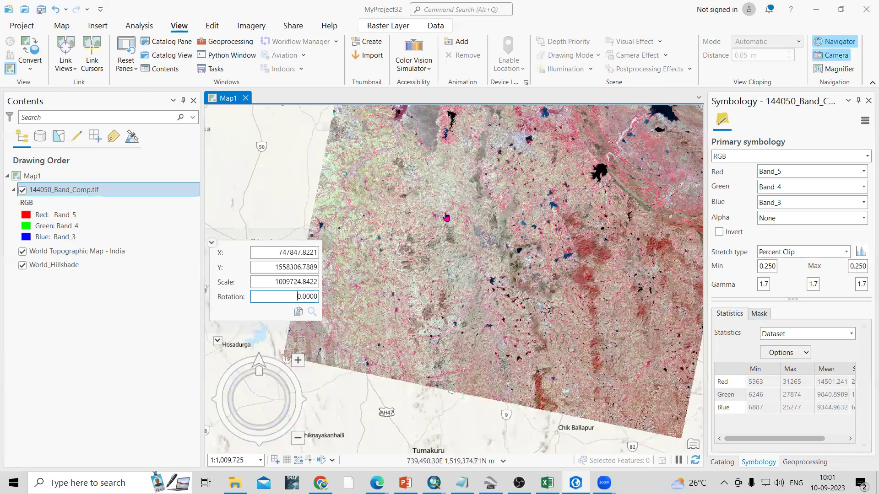
scroll(446, 217, down, 2)
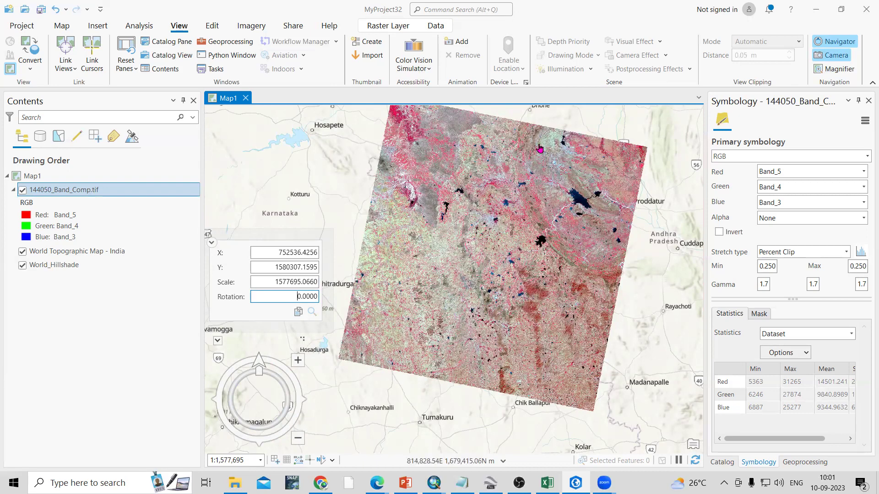
scroll(540, 150, down, 1)
scroll(540, 147, up, 1)
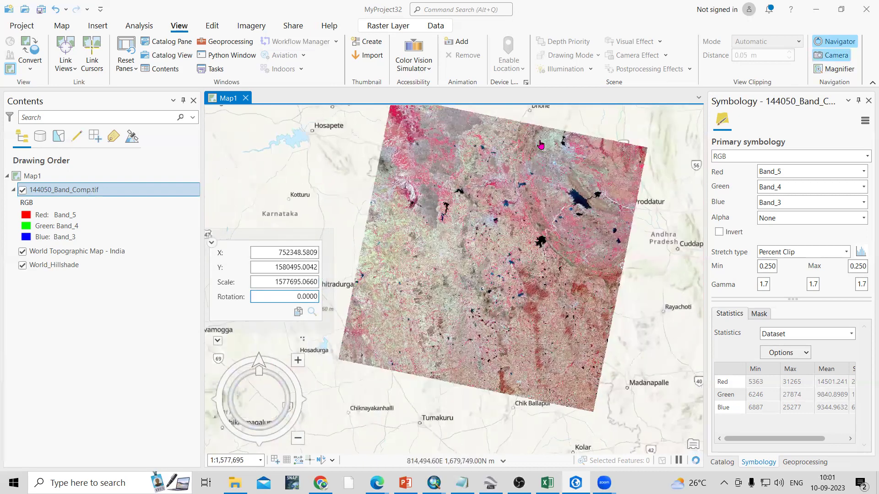